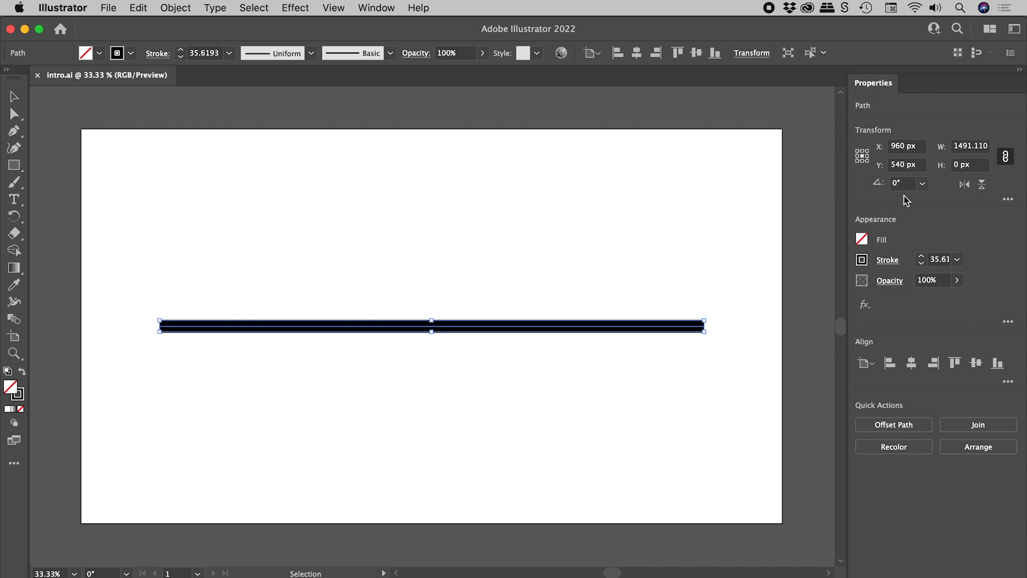
Apply a Zig Zag effect to the thick line: size 100 px, 9 ridges per segment.
{"action": "left_click", "coordinate": [865, 305]}
{"action": "mouse_move", "coordinate": [936, 390]}
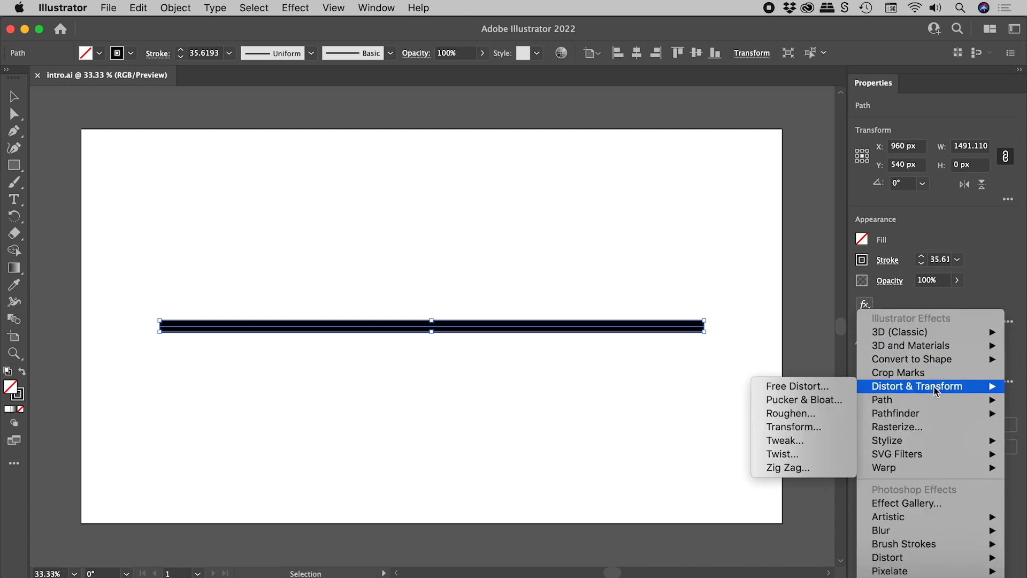
{"action": "left_click", "coordinate": [831, 473]}
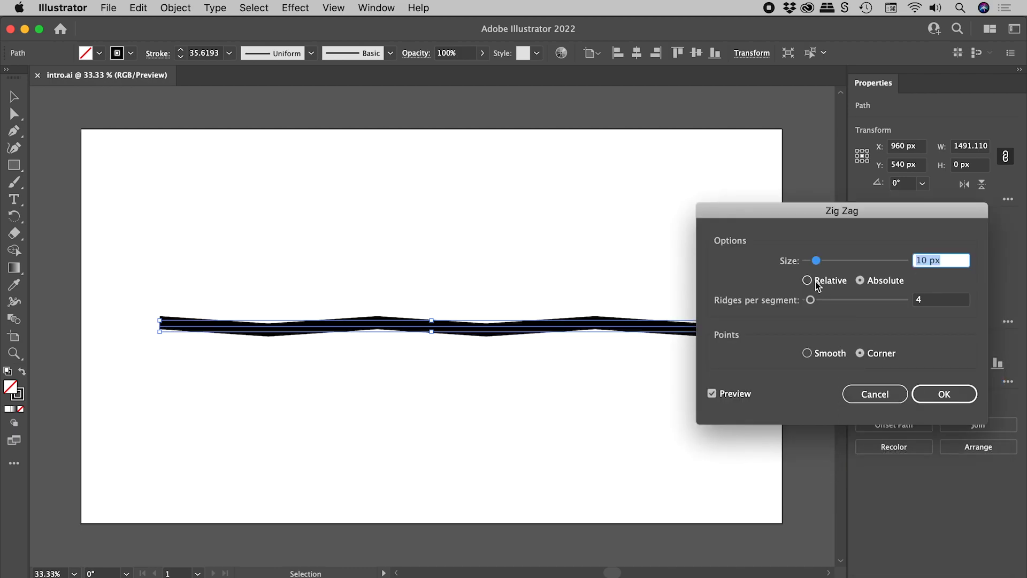
{"action": "left_click_drag", "start_coordinate": [895, 268], "coordinate": [933, 269]}
{"action": "left_click_drag", "start_coordinate": [811, 300], "coordinate": [814, 302]}
{"action": "left_click", "coordinate": [937, 394]}
{"action": "left_click", "coordinate": [737, 198]}
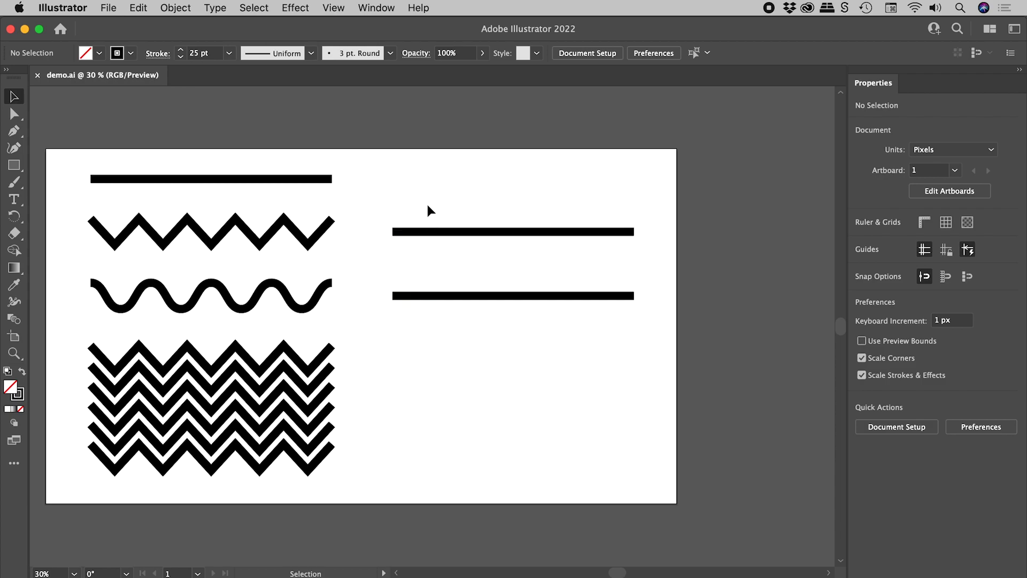
Select the upper-right line and bring up its Zig Zag dialog, previewing 10 px, 4 ridges.
{"action": "left_click", "coordinate": [447, 232]}
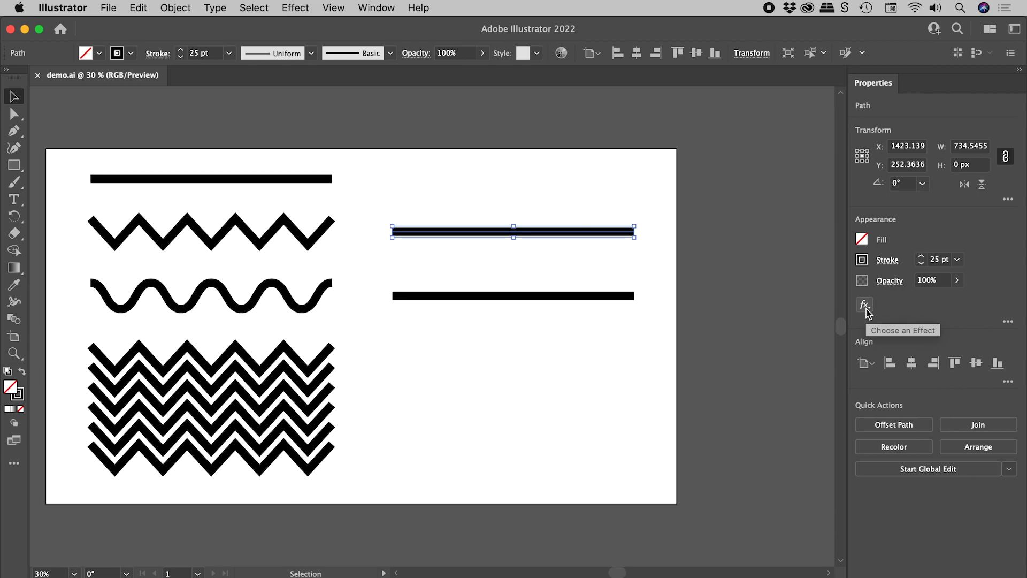
{"action": "left_click", "coordinate": [305, 7]}
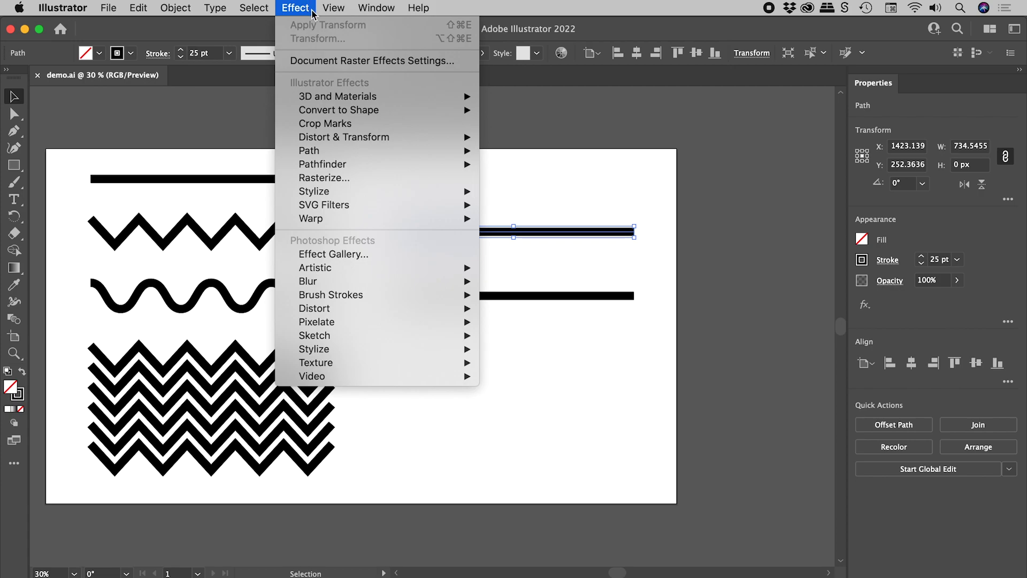
{"action": "left_click", "coordinate": [313, 11]}
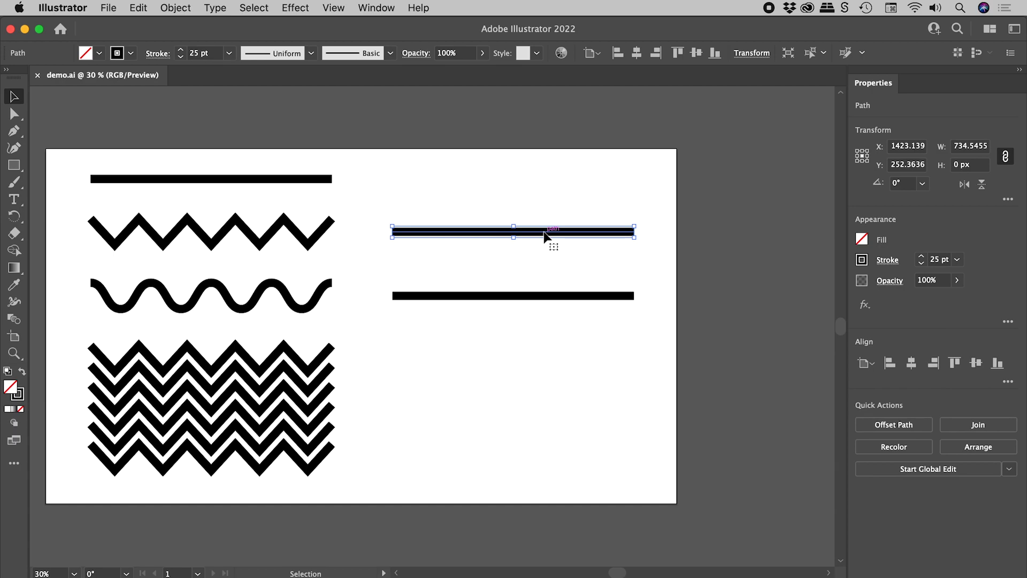
{"action": "left_click", "coordinate": [863, 305]}
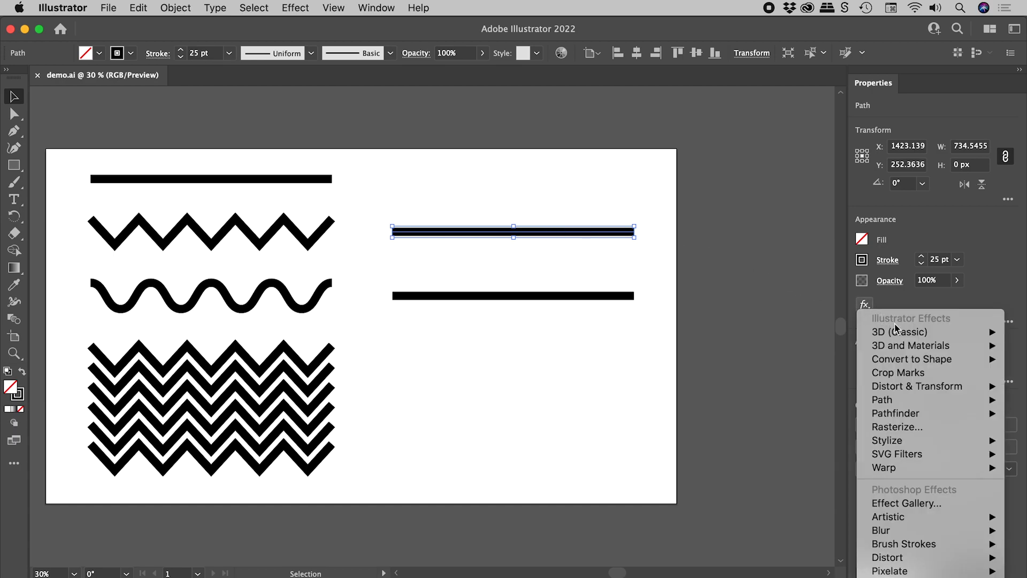
{"action": "mouse_move", "coordinate": [898, 387]}
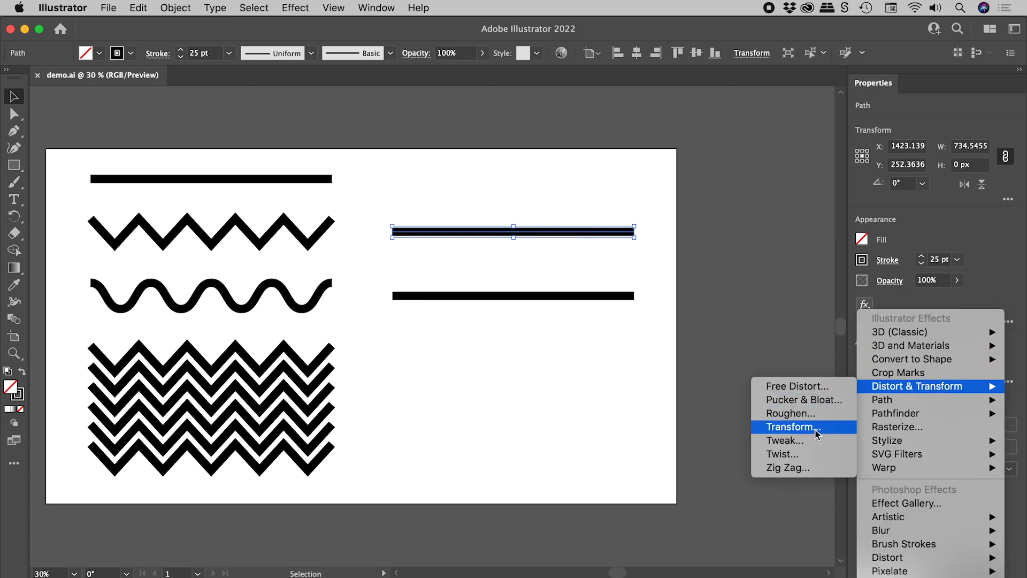
{"action": "left_click", "coordinate": [817, 467]}
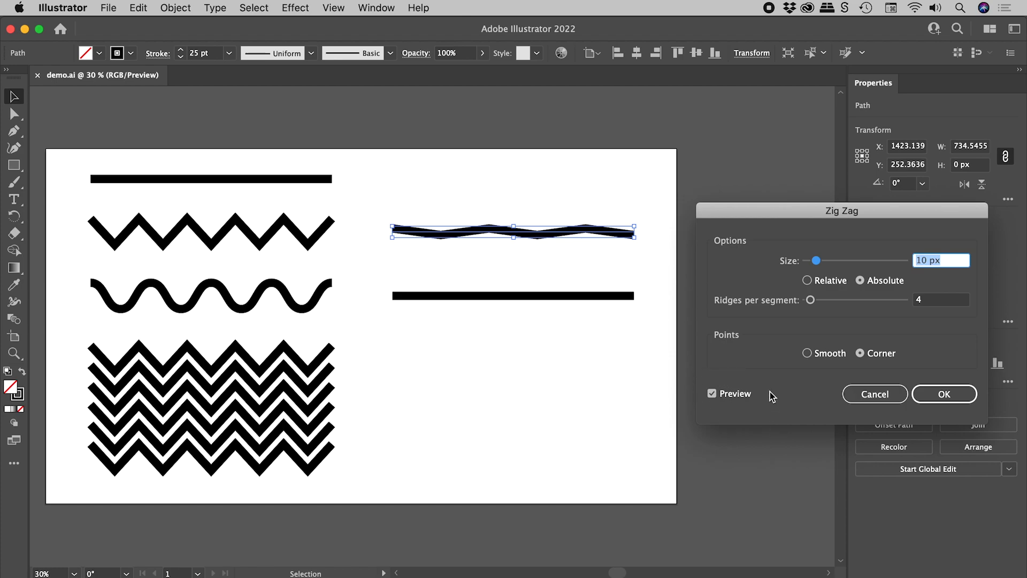
Set the Zig Zag to 60 px size and 9 ridges per segment with corner points, and apply.
{"action": "left_click_drag", "start_coordinate": [815, 261], "coordinate": [857, 265]}
{"action": "triple_click", "coordinate": [947, 259]}
{"action": "left_click", "coordinate": [948, 260]}
{"action": "key", "text": "Down"}
{"action": "key", "text": "Down"}
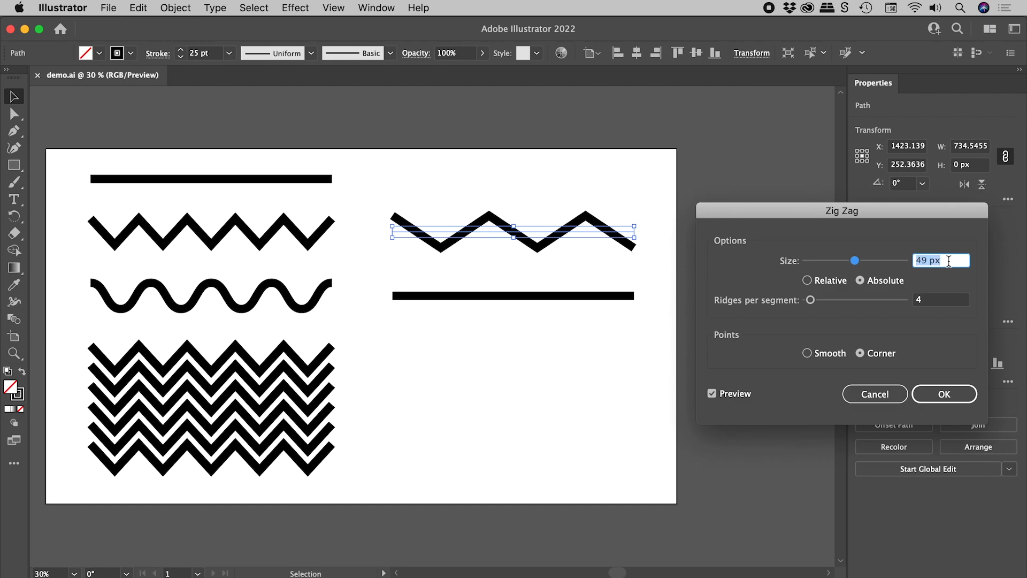
{"action": "key", "text": "Up"}
{"action": "key", "text": "Up"}
{"action": "key", "text": "Up"}
{"action": "key", "text": "Up"}
{"action": "key", "text": "Up"}
{"action": "key", "text": "Up"}
{"action": "key", "text": "Up"}
{"action": "key", "text": "Up"}
{"action": "key", "text": "Up"}
{"action": "key", "text": "Up"}
{"action": "key", "text": "Up"}
{"action": "key", "text": "Up"}
{"action": "key", "text": "Up"}
{"action": "key", "text": "Up"}
{"action": "key", "text": "Up"}
{"action": "key", "text": "Up"}
{"action": "key", "text": "Up"}
{"action": "key", "text": "Up"}
{"action": "key", "text": "Up"}
{"action": "key", "text": "Up"}
{"action": "key", "text": "Up"}
{"action": "key", "text": "Up"}
{"action": "key", "text": "Down"}
{"action": "key", "text": "Down"}
{"action": "key", "text": "Down"}
{"action": "key", "text": "Down"}
{"action": "key", "text": "Down"}
{"action": "key", "text": "Down"}
{"action": "key", "text": "Down"}
{"action": "key", "text": "Down"}
{"action": "key", "text": "Down"}
{"action": "key", "text": "Down"}
{"action": "key", "text": "Down"}
{"action": "key", "text": "Down"}
{"action": "key", "text": "Down"}
{"action": "key", "text": "Down"}
{"action": "key", "text": "Down"}
{"action": "key", "text": "Down"}
{"action": "key", "text": "Down"}
{"action": "key", "text": "Down"}
{"action": "key", "text": "Down"}
{"action": "key", "text": "Down"}
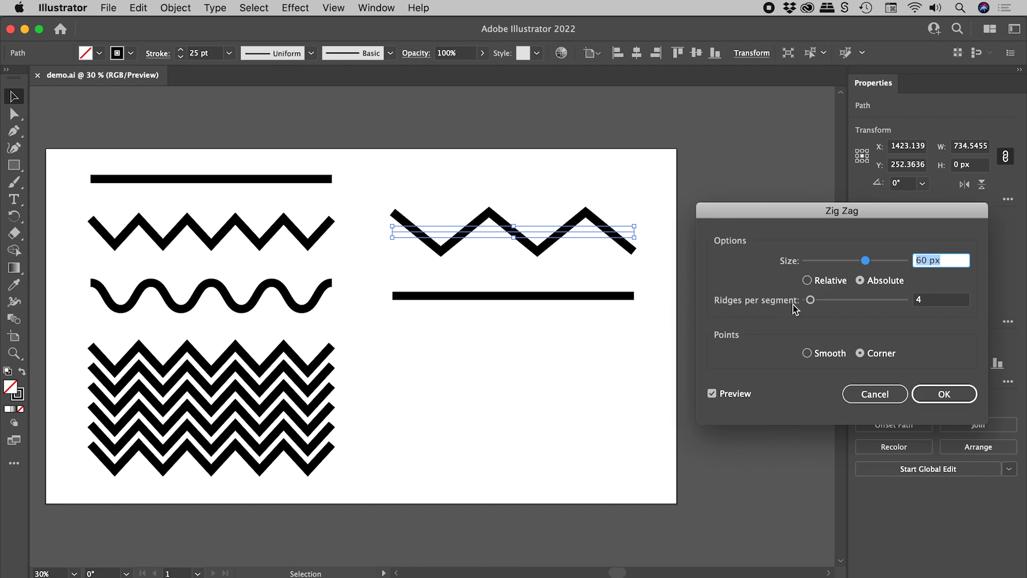
{"action": "left_click_drag", "start_coordinate": [810, 300], "coordinate": [825, 302]}
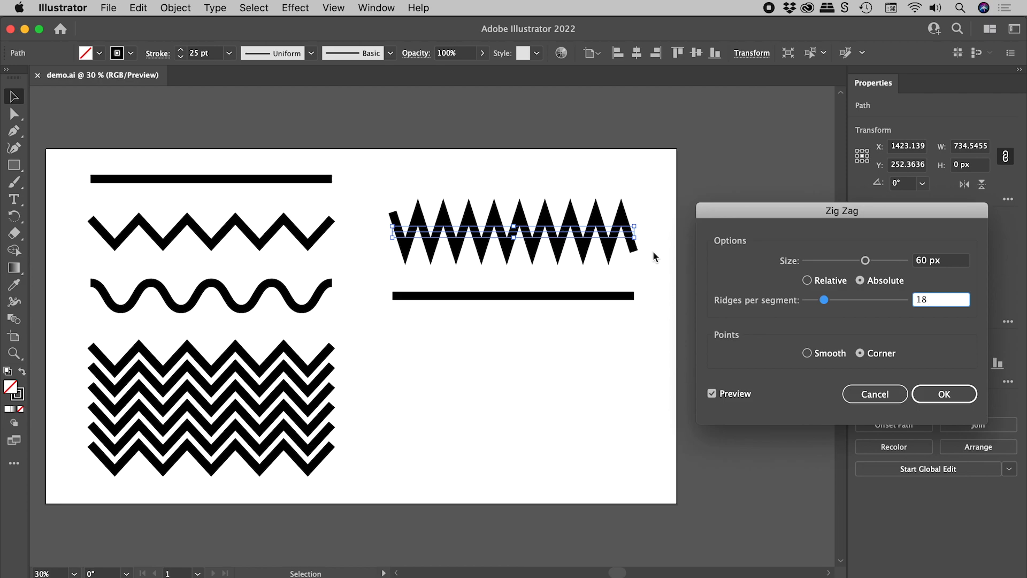
{"action": "double_click", "coordinate": [942, 299]}
{"action": "type", "text": "9"}
{"action": "key", "text": "Tab"}
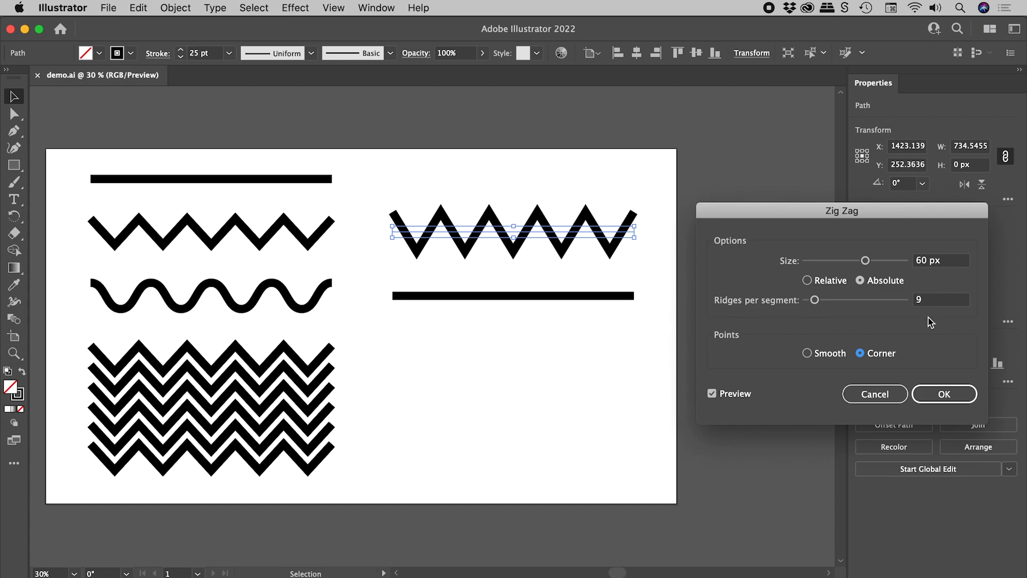
{"action": "left_click", "coordinate": [948, 400]}
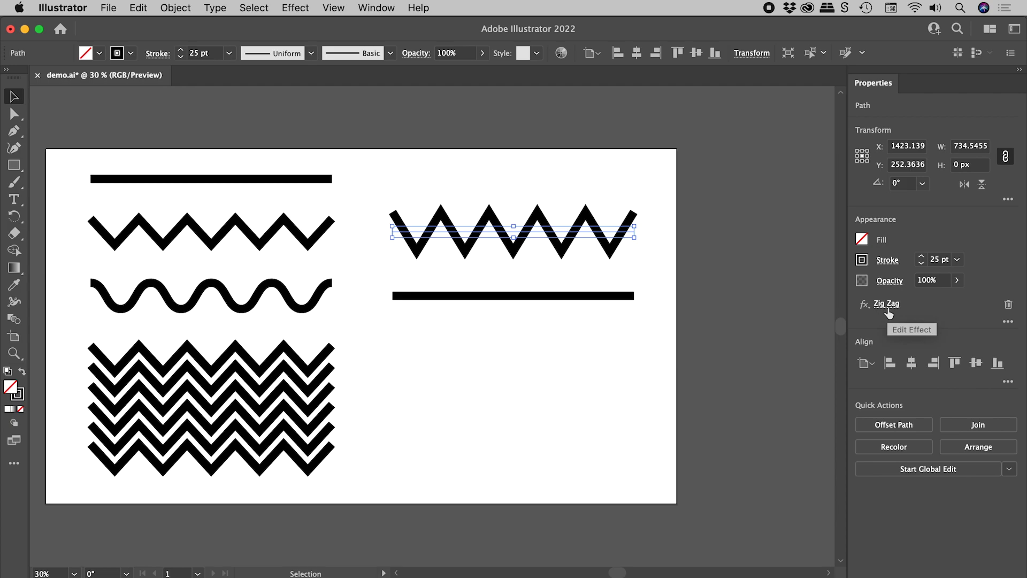
Edit the upper-right line's Zig Zag effect to lower its size to 40 px.
{"action": "left_click", "coordinate": [1008, 304]}
{"action": "key", "text": "super+z"}
{"action": "left_click", "coordinate": [888, 304]}
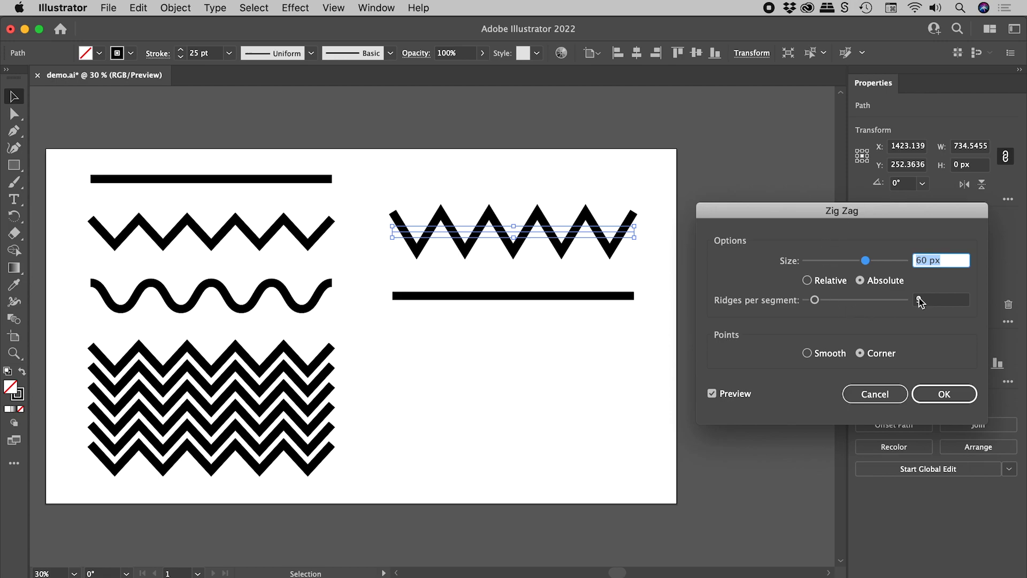
{"action": "left_click", "coordinate": [957, 260]}
{"action": "key", "text": "shift+Down"}
{"action": "key", "text": "shift+Down"}
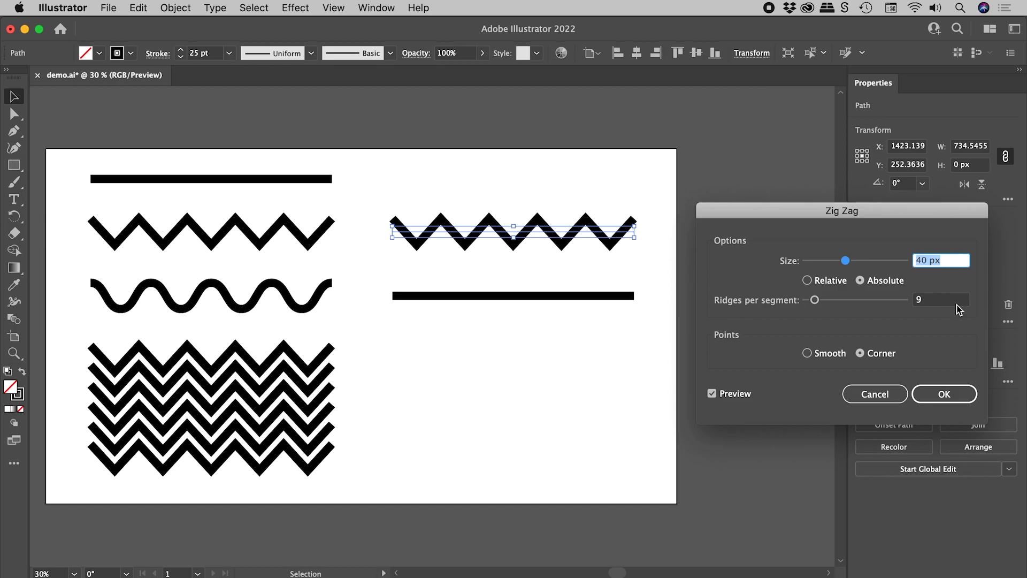
{"action": "left_click", "coordinate": [948, 386]}
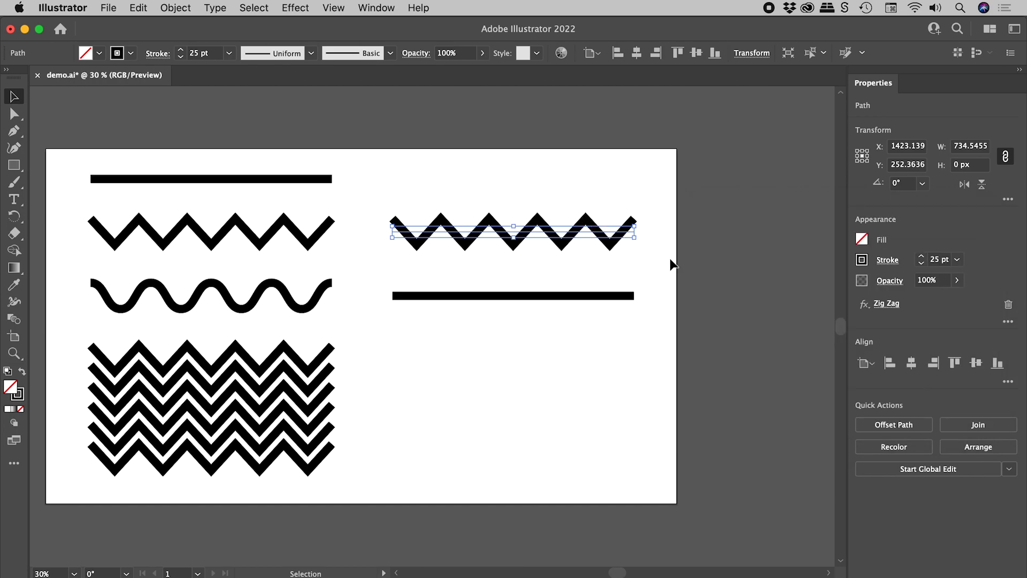
Select the lower-right line and apply a Smooth Zig Zag of 40 px with 7 ridges per segment.
{"action": "left_click_drag", "start_coordinate": [648, 272], "coordinate": [590, 322]}
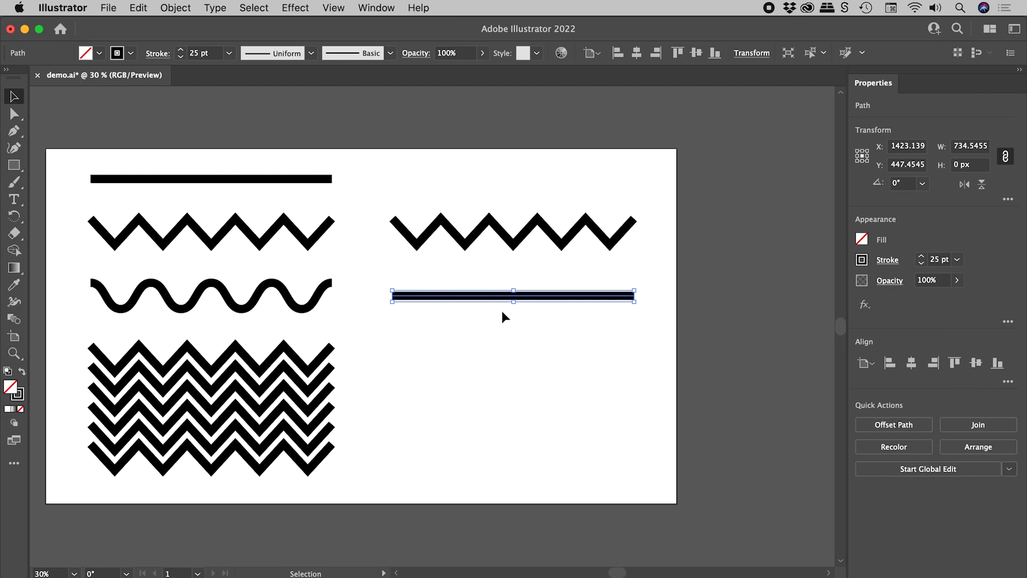
{"action": "left_click", "coordinate": [864, 304]}
{"action": "mouse_move", "coordinate": [911, 386]}
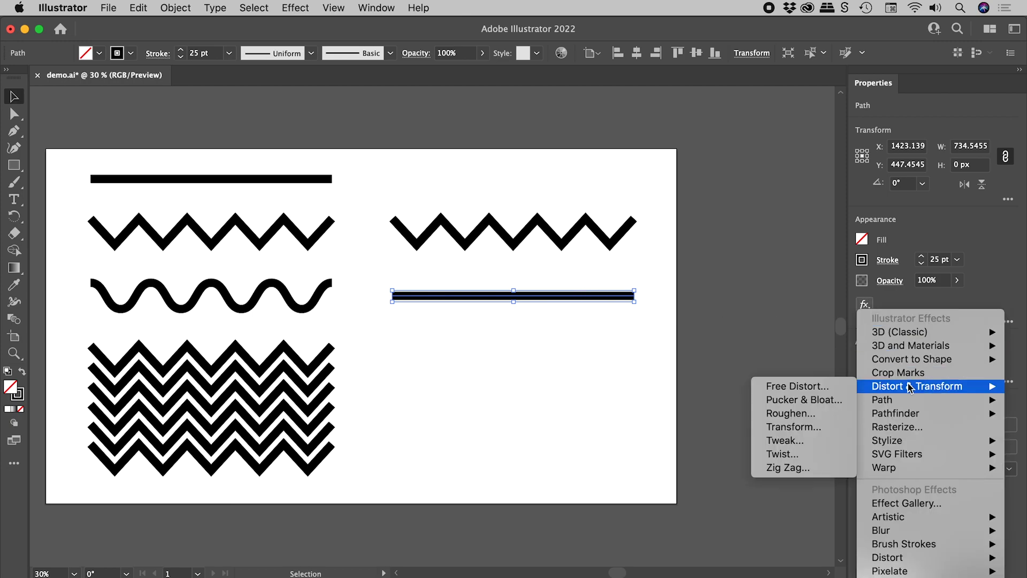
{"action": "left_click", "coordinate": [824, 468]}
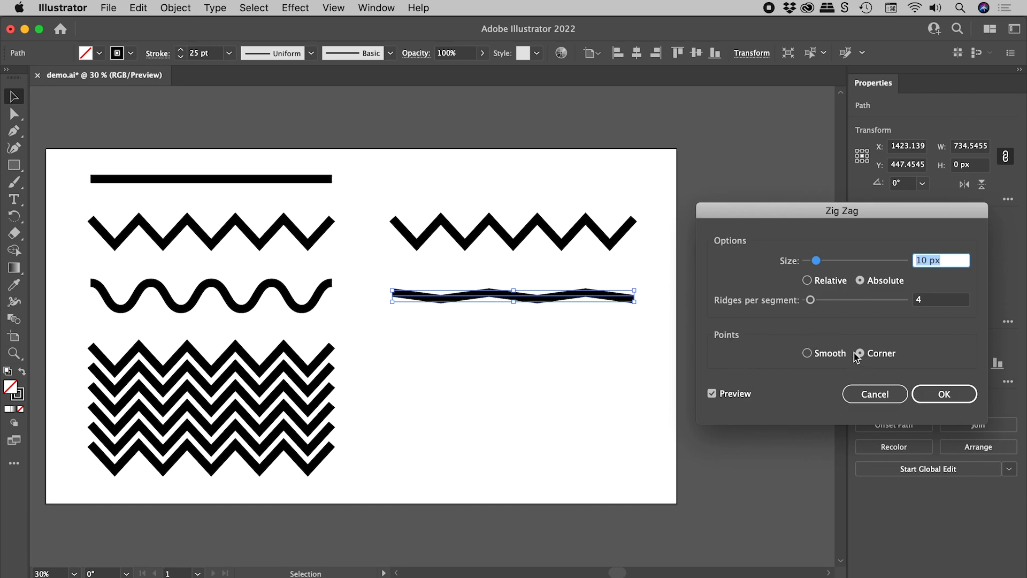
{"action": "left_click", "coordinate": [807, 353]}
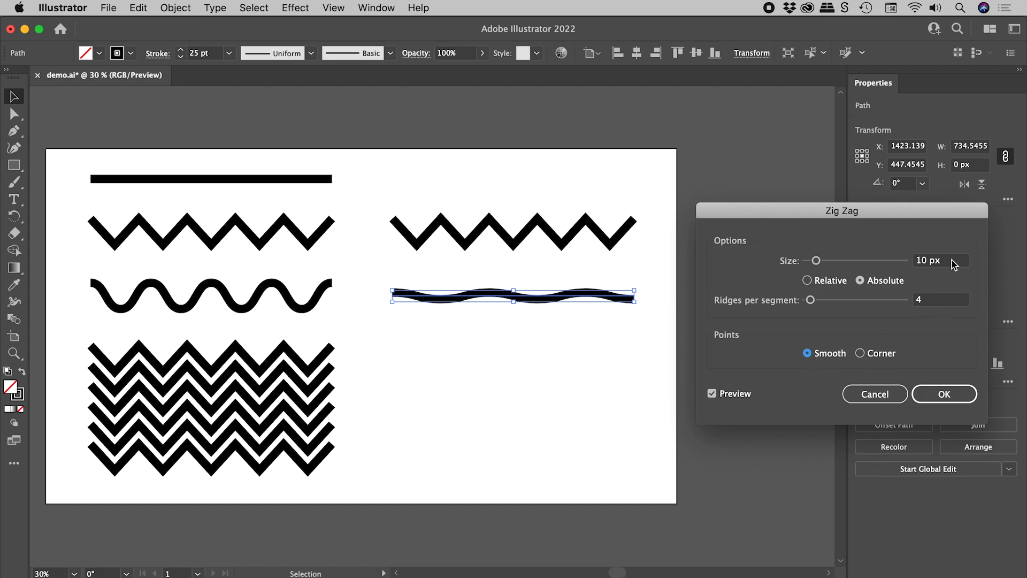
{"action": "left_click", "coordinate": [952, 262]}
{"action": "key", "text": "shift+Up"}
{"action": "key", "text": "shift+Up"}
{"action": "key", "text": "shift+Up"}
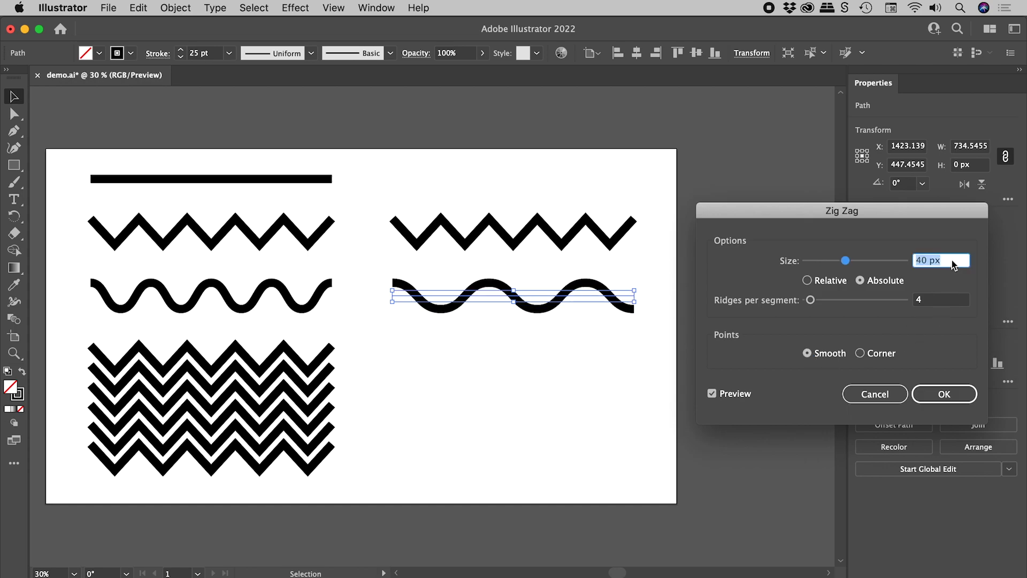
{"action": "left_click", "coordinate": [941, 303]}
{"action": "key", "text": "Up"}
{"action": "key", "text": "Up"}
{"action": "key", "text": "Up"}
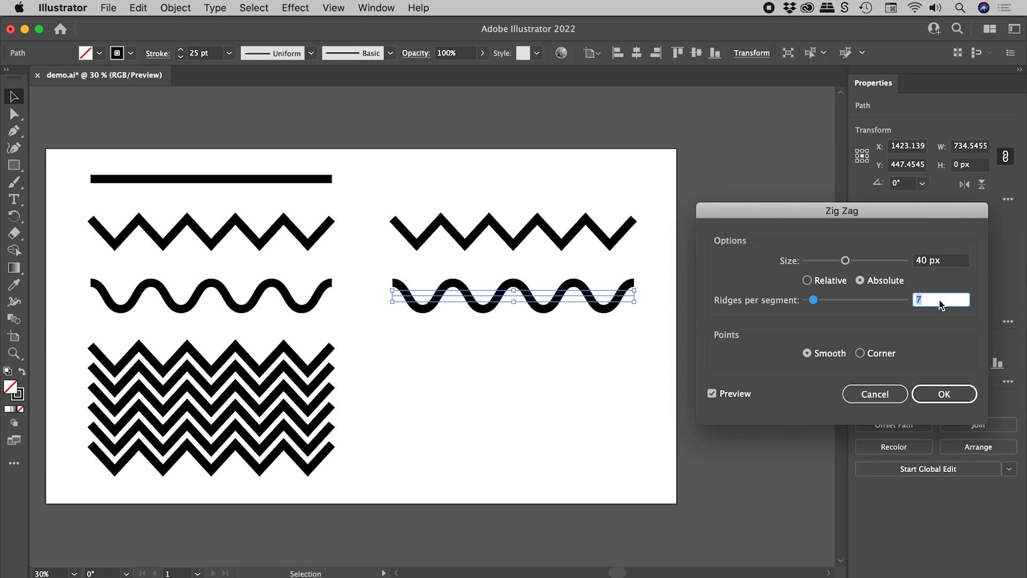
{"action": "left_click", "coordinate": [945, 395]}
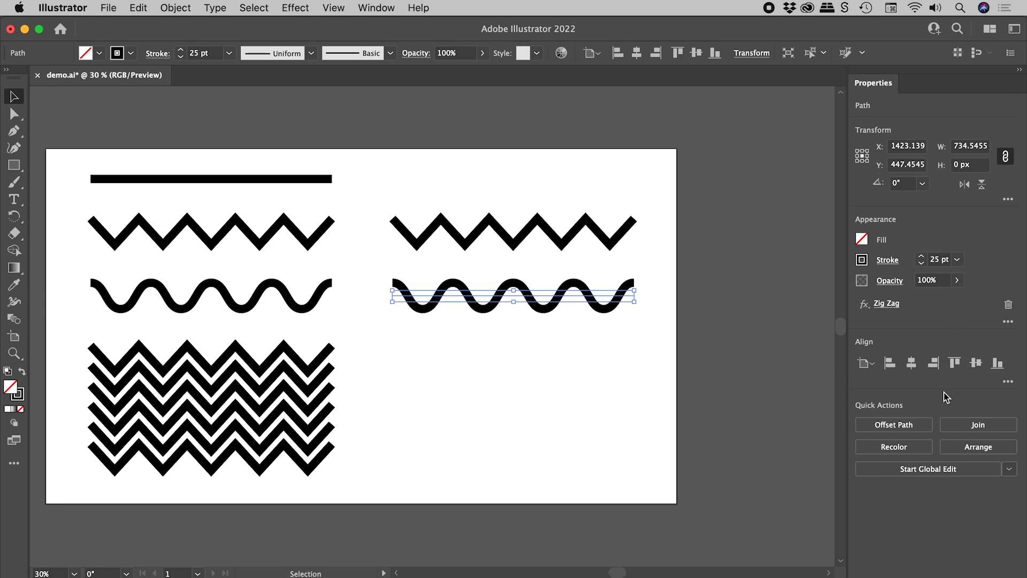
Review the wave's Zig Zag settings without changing them, then deselect the wave.
{"action": "left_click", "coordinate": [887, 305]}
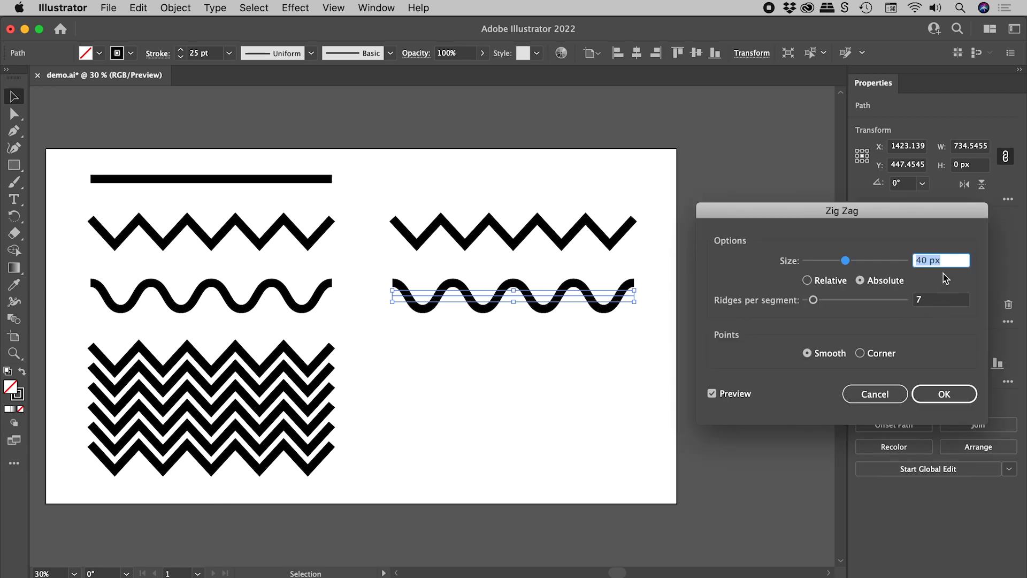
{"action": "left_click", "coordinate": [877, 393]}
{"action": "left_click", "coordinate": [646, 355]}
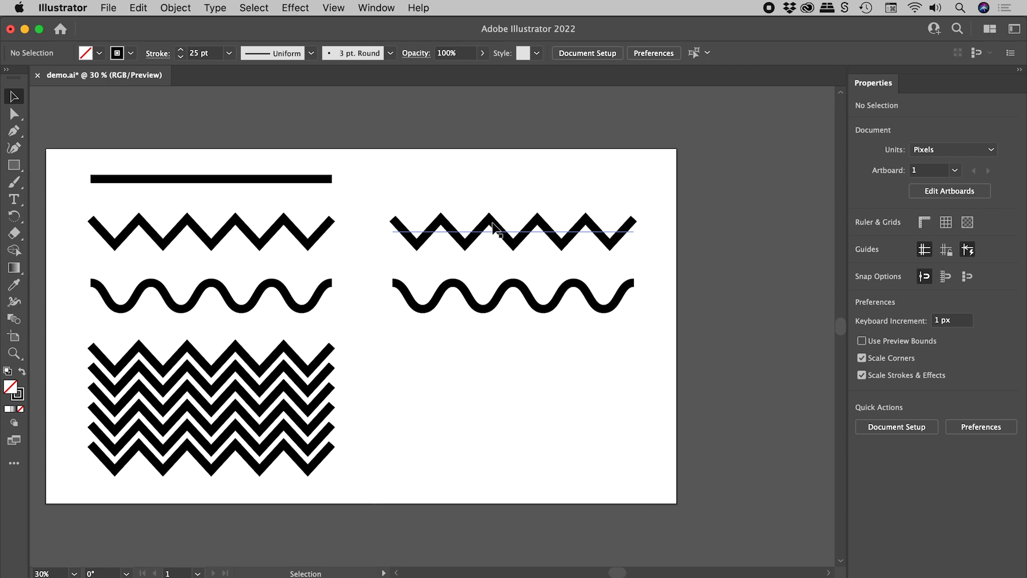
Place a copy of the right zigzag just below the wave and bring up its effects list.
{"action": "left_click_drag", "start_coordinate": [493, 227], "coordinate": [533, 384]}
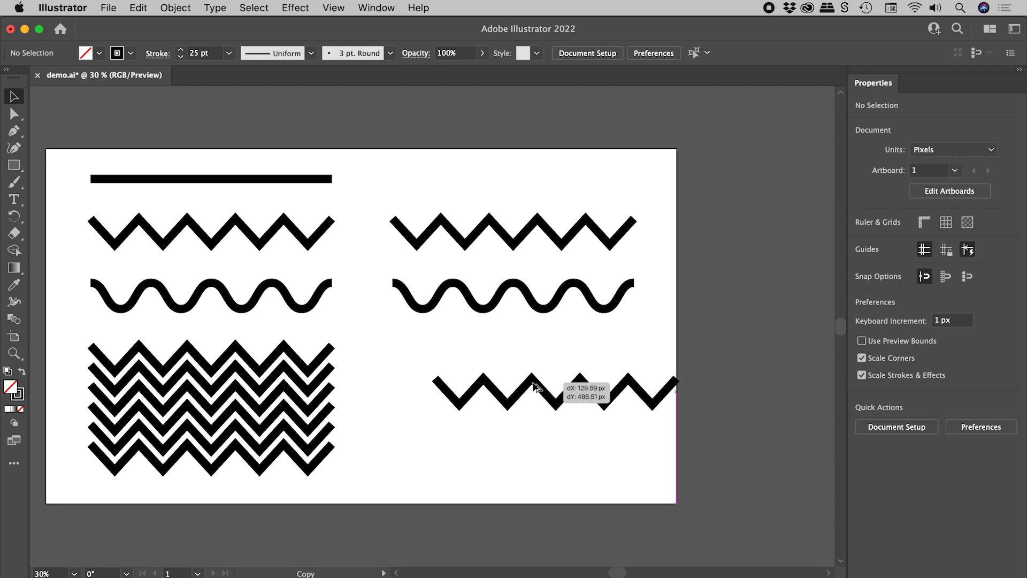
{"action": "left_click_drag", "start_coordinate": [535, 384], "coordinate": [531, 355]}
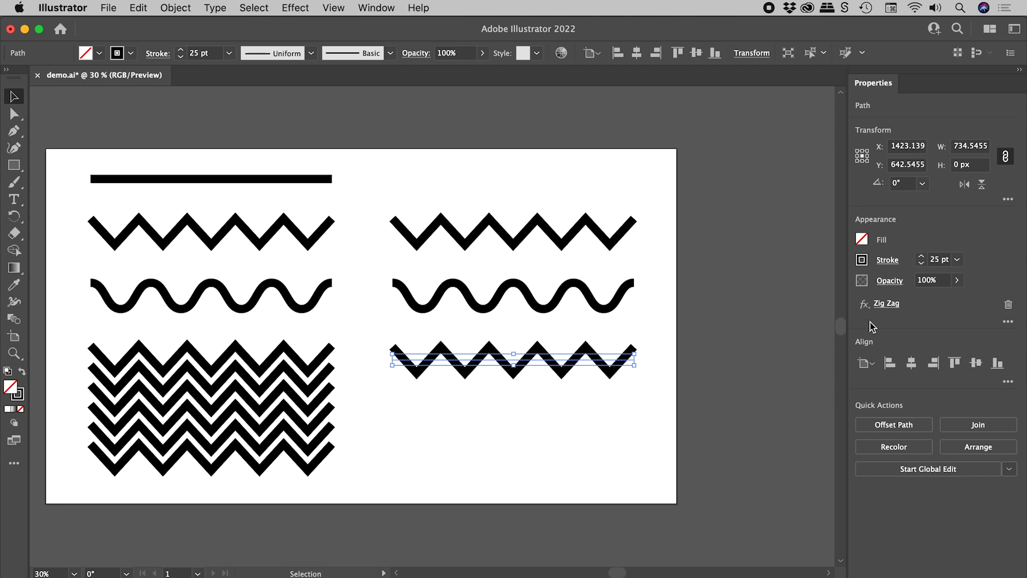
{"action": "left_click", "coordinate": [867, 306]}
Add a Transform effect to the bottom-right zigzag moving it 60 px down with 5 copies.
{"action": "mouse_move", "coordinate": [903, 390]}
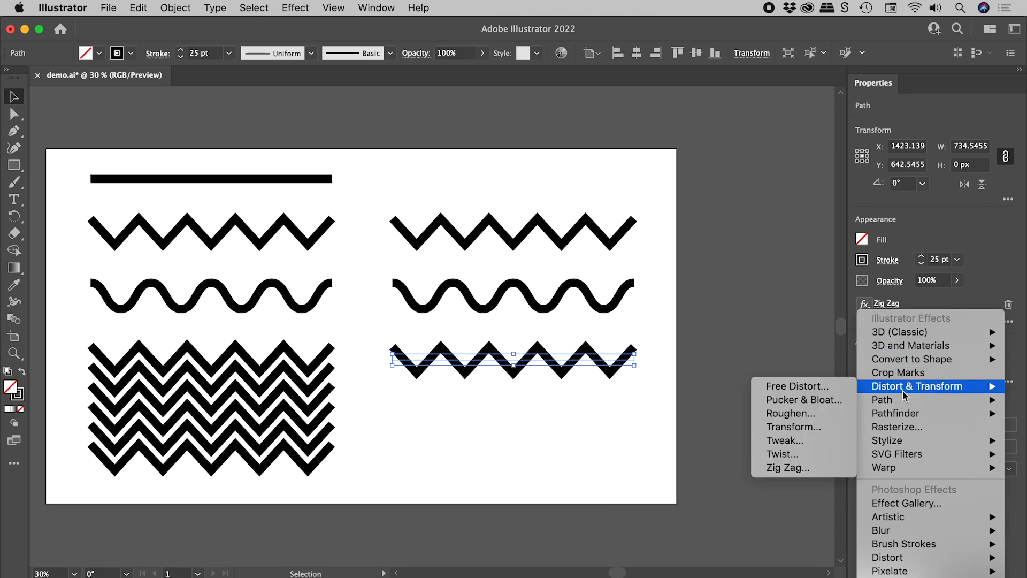
{"action": "left_click", "coordinate": [830, 430]}
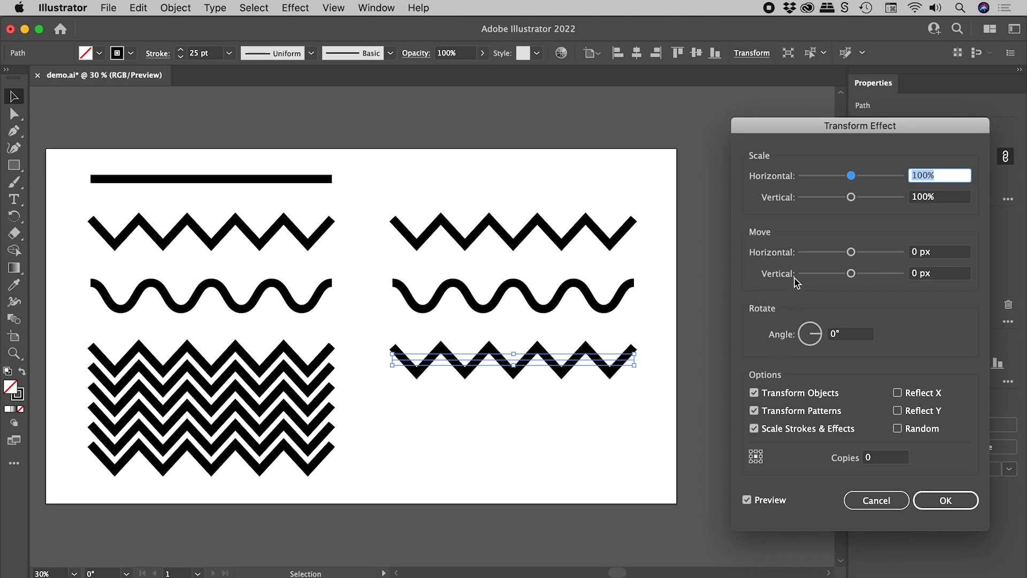
{"action": "left_click_drag", "start_coordinate": [851, 275], "coordinate": [874, 276]}
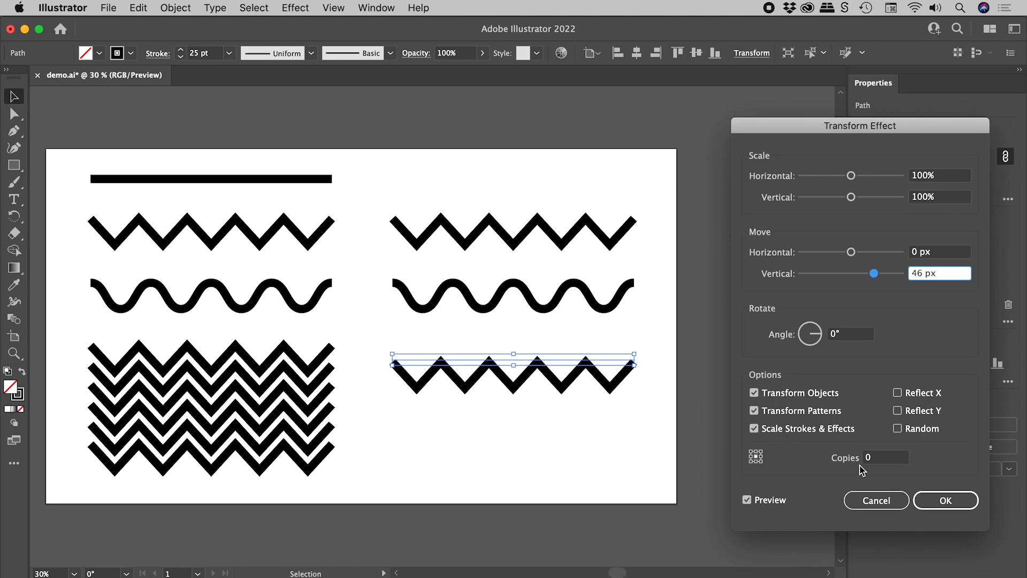
{"action": "left_click", "coordinate": [877, 458]}
{"action": "key", "text": "Up"}
{"action": "key", "text": "Up"}
{"action": "key", "text": "Up"}
{"action": "key", "text": "Up"}
{"action": "key", "text": "Up"}
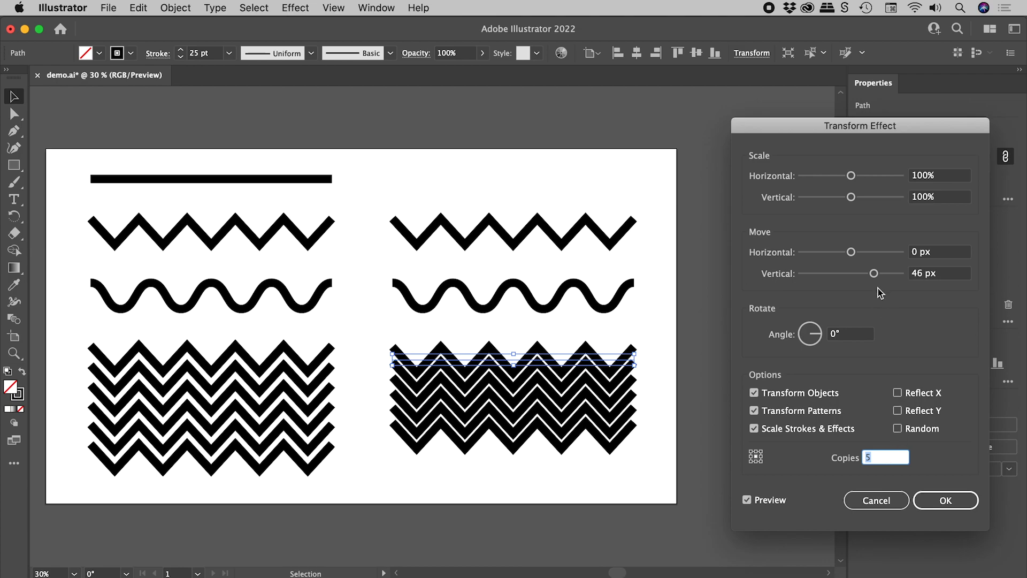
{"action": "left_click_drag", "start_coordinate": [874, 272], "coordinate": [884, 275]}
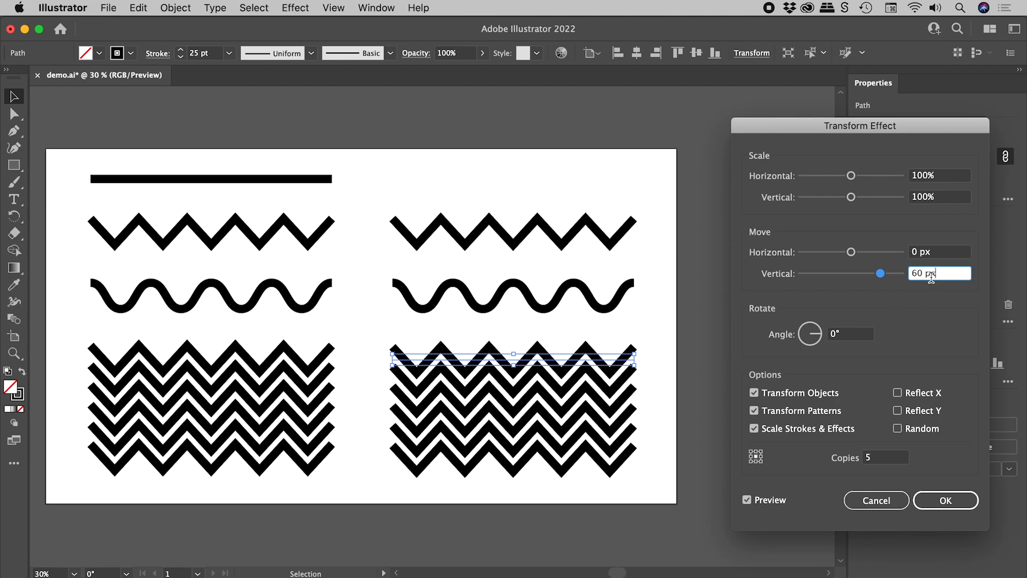
{"action": "left_click", "coordinate": [972, 500]}
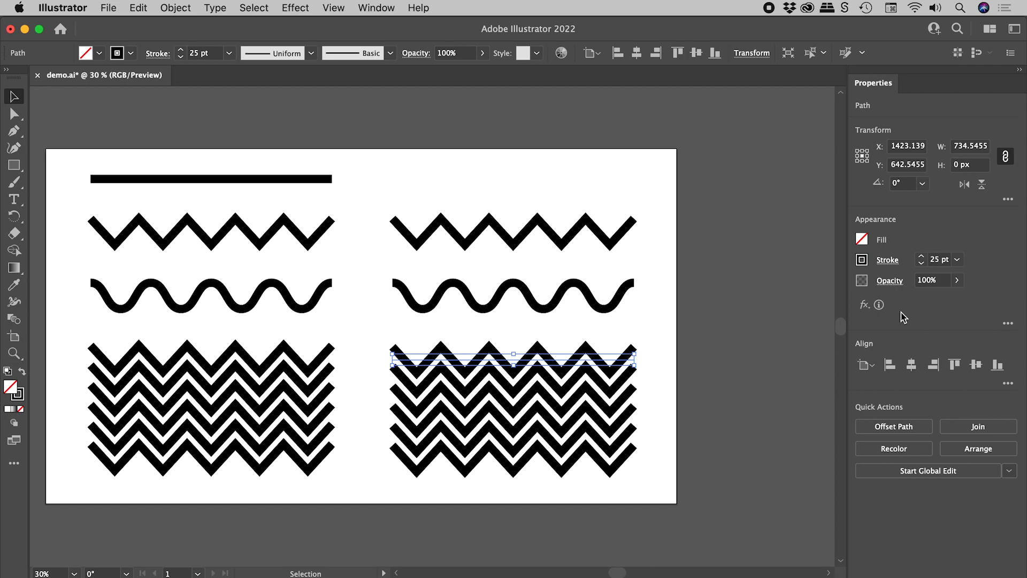
{"action": "mouse_move", "coordinate": [903, 318]}
{"action": "left_click", "coordinate": [1009, 324]}
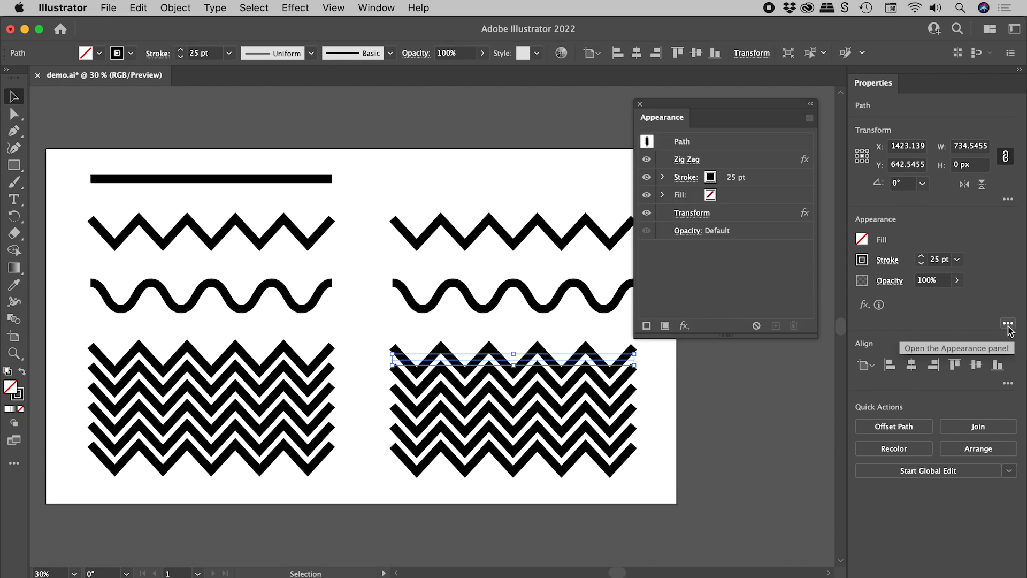
{"action": "left_click", "coordinate": [393, 8]}
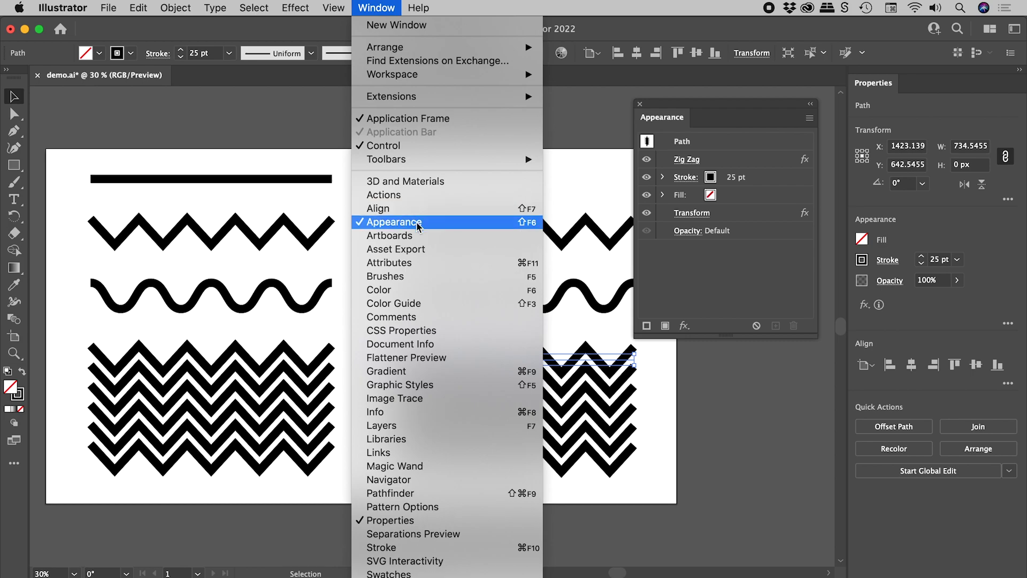
{"action": "left_click", "coordinate": [705, 252]}
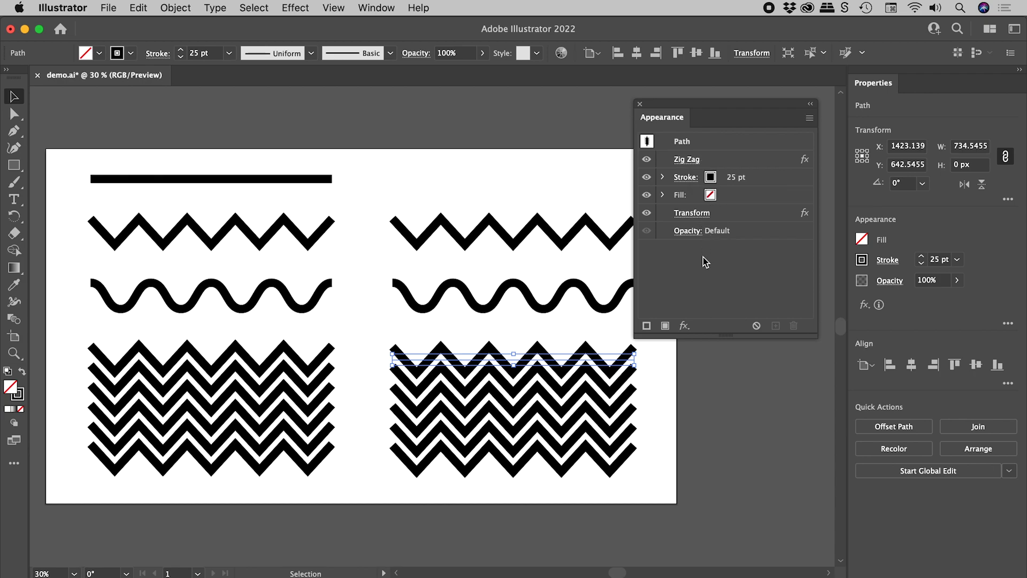
{"action": "left_click", "coordinate": [647, 159]}
{"action": "left_click", "coordinate": [646, 160]}
{"action": "left_click", "coordinate": [647, 213]}
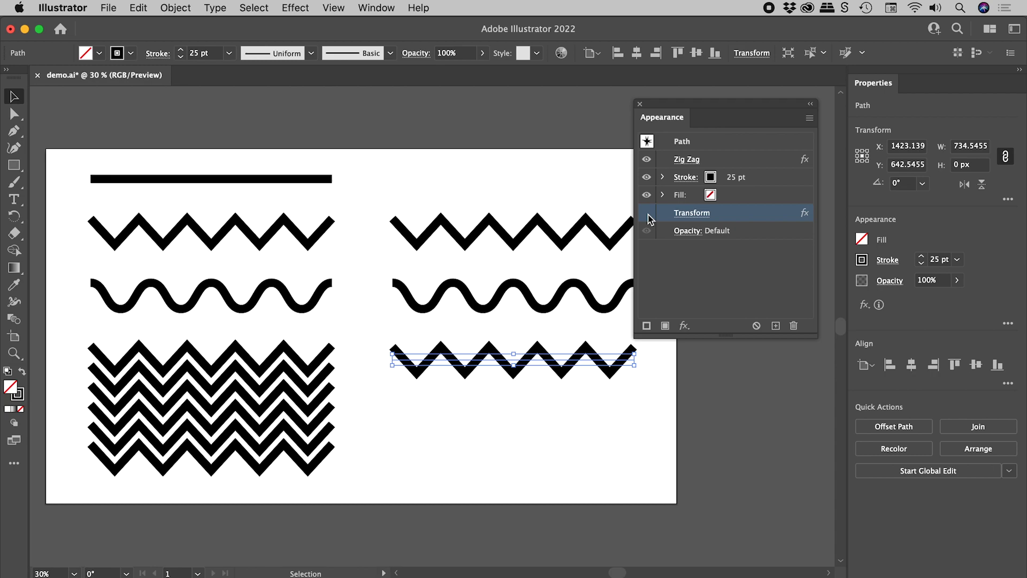
{"action": "left_click", "coordinate": [647, 213]}
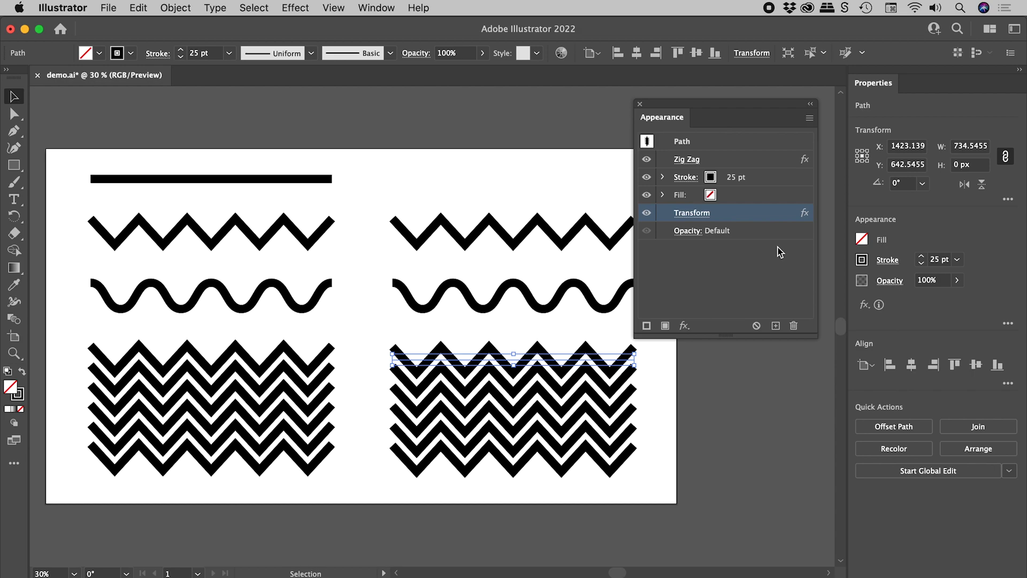
{"action": "left_click", "coordinate": [701, 215]}
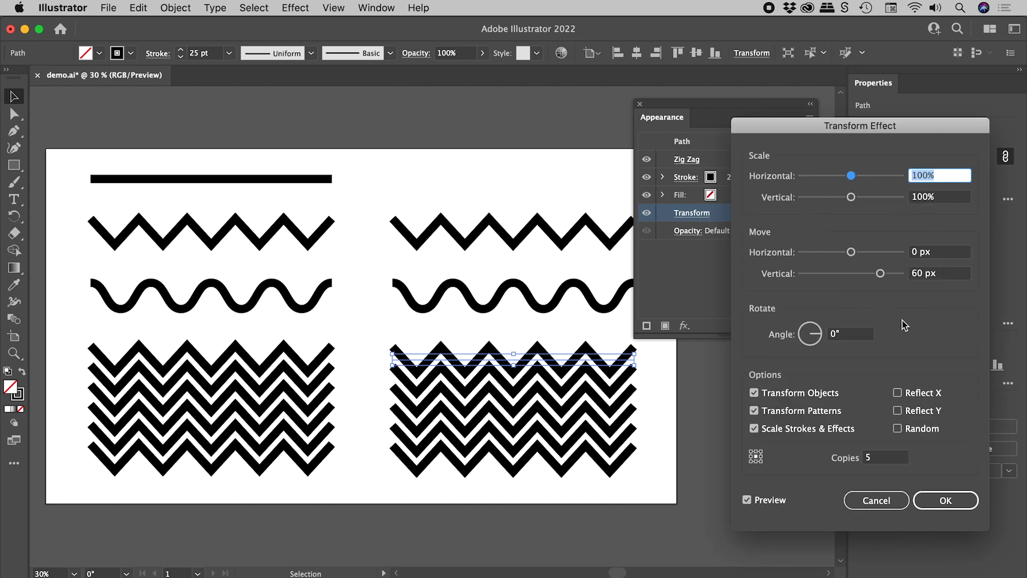
{"action": "left_click_drag", "start_coordinate": [880, 274], "coordinate": [886, 275]}
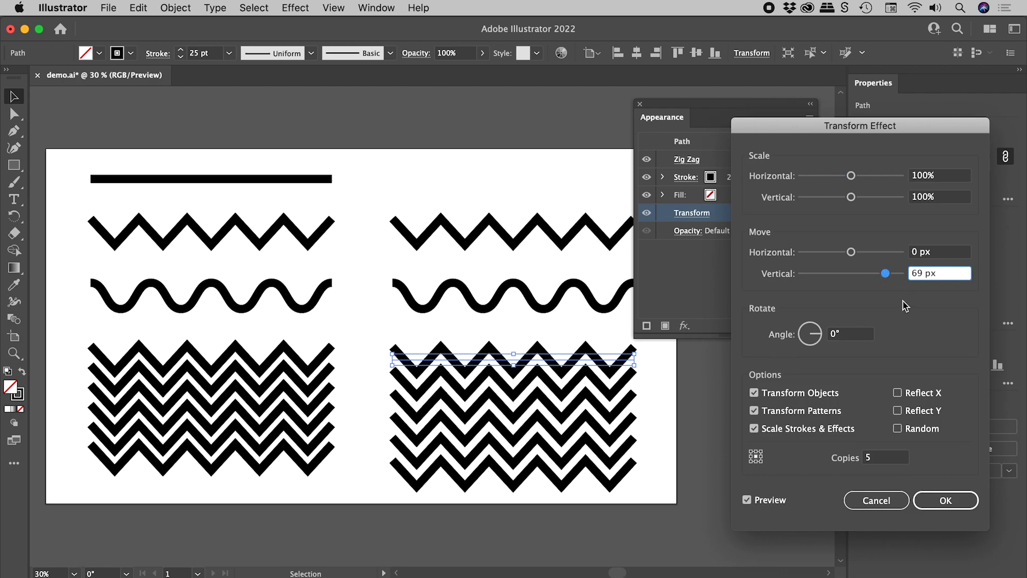
{"action": "left_click", "coordinate": [880, 495]}
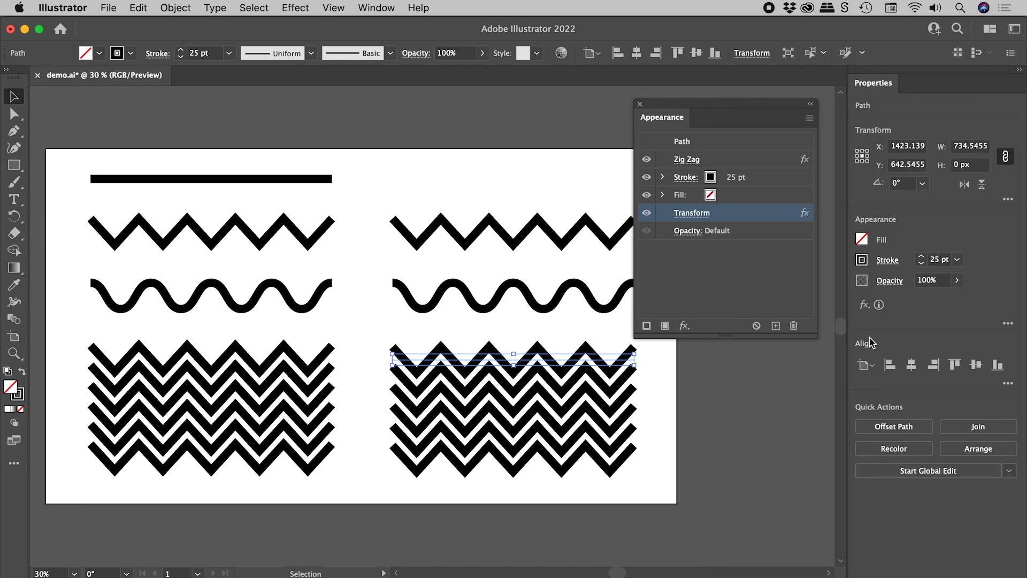
Select the right column's zigzag, wave and stacked zigzags and use Expand Appearance on them.
{"action": "left_click", "coordinate": [639, 104]}
{"action": "left_click", "coordinate": [608, 147]}
{"action": "left_click_drag", "start_coordinate": [564, 170], "coordinate": [576, 235]}
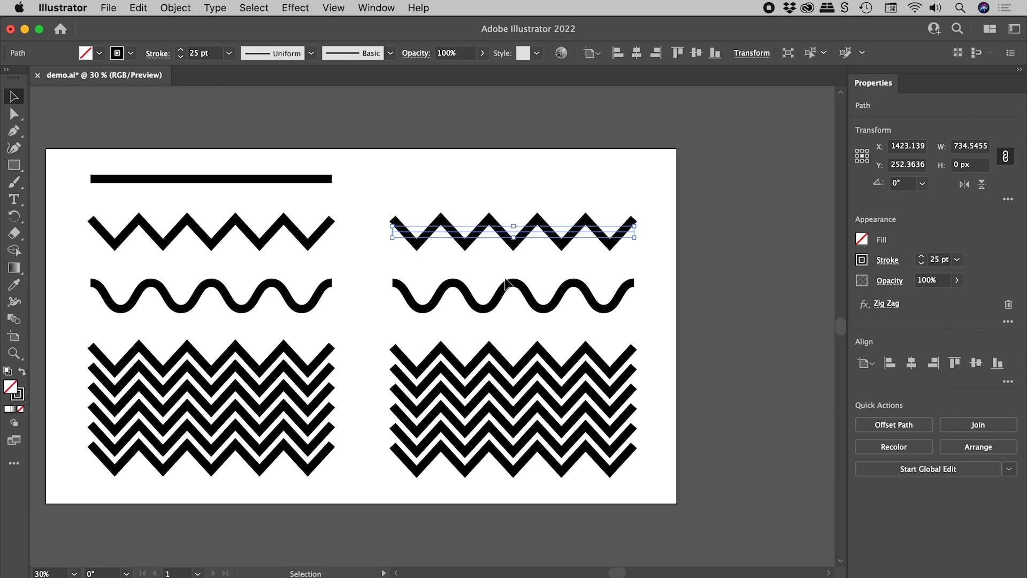
{"action": "left_click_drag", "start_coordinate": [431, 150], "coordinate": [487, 442]}
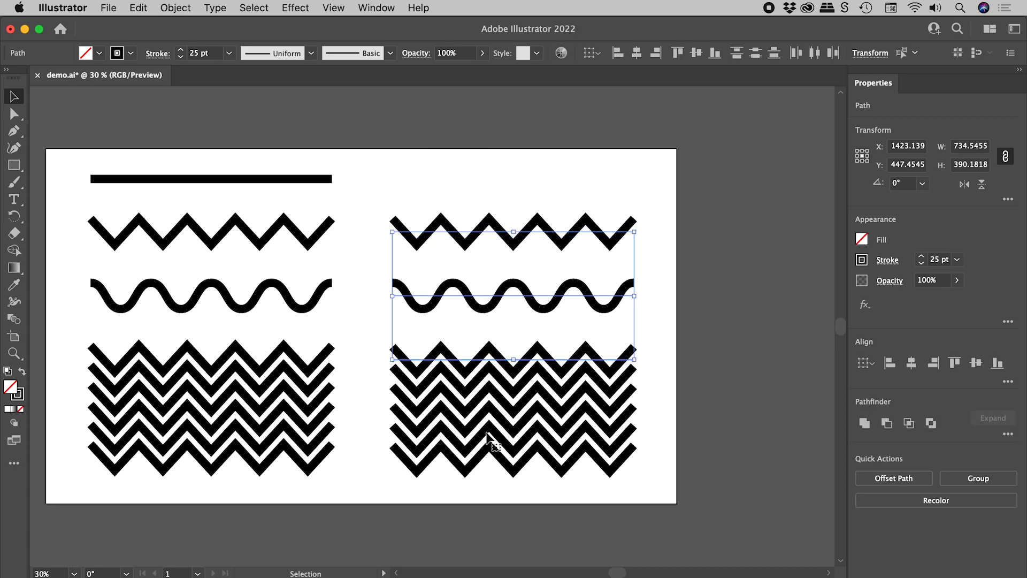
{"action": "left_click", "coordinate": [178, 8]}
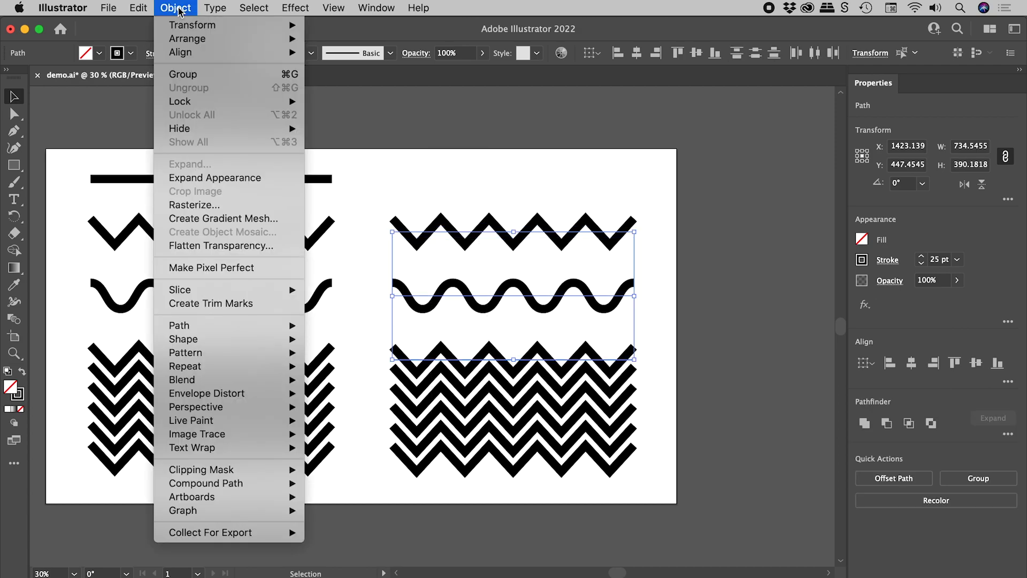
{"action": "left_click", "coordinate": [235, 178]}
{"action": "left_click", "coordinate": [468, 180]}
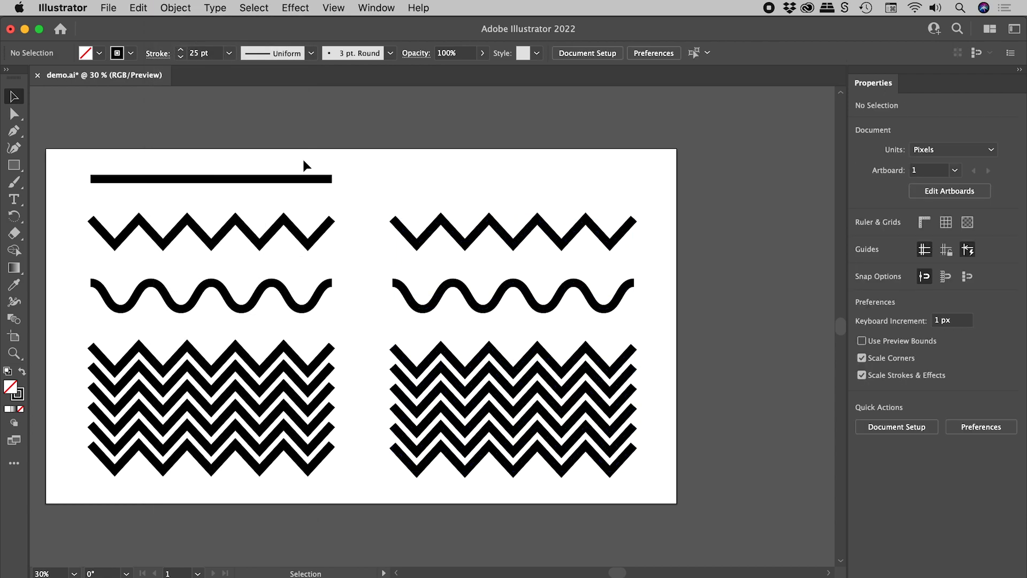
With Direct Selection, drag the first peaks of the zigzag, wave and top stacked zigzag upward.
{"action": "left_click", "coordinate": [15, 114]}
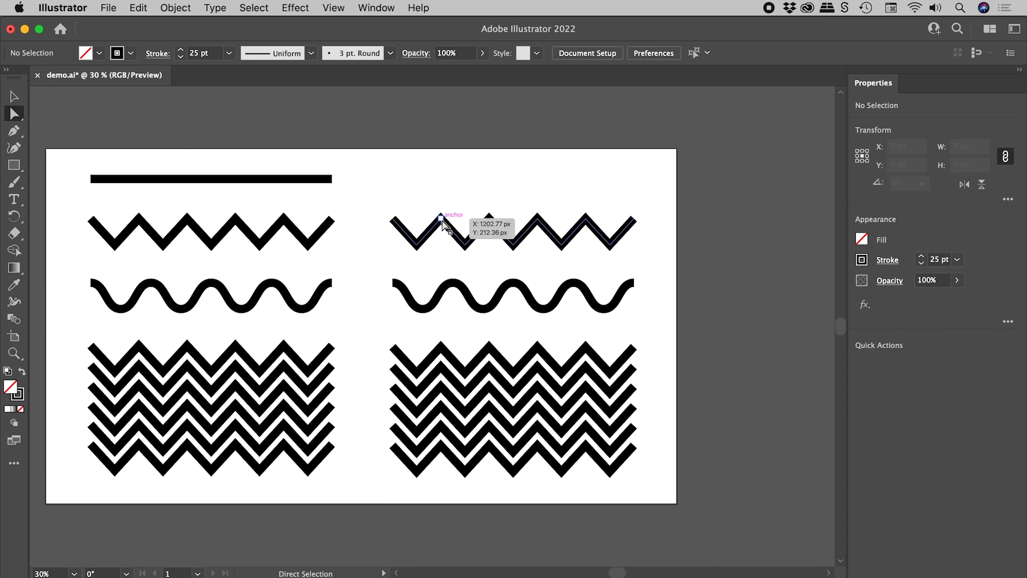
{"action": "left_click_drag", "start_coordinate": [441, 216], "coordinate": [438, 182]}
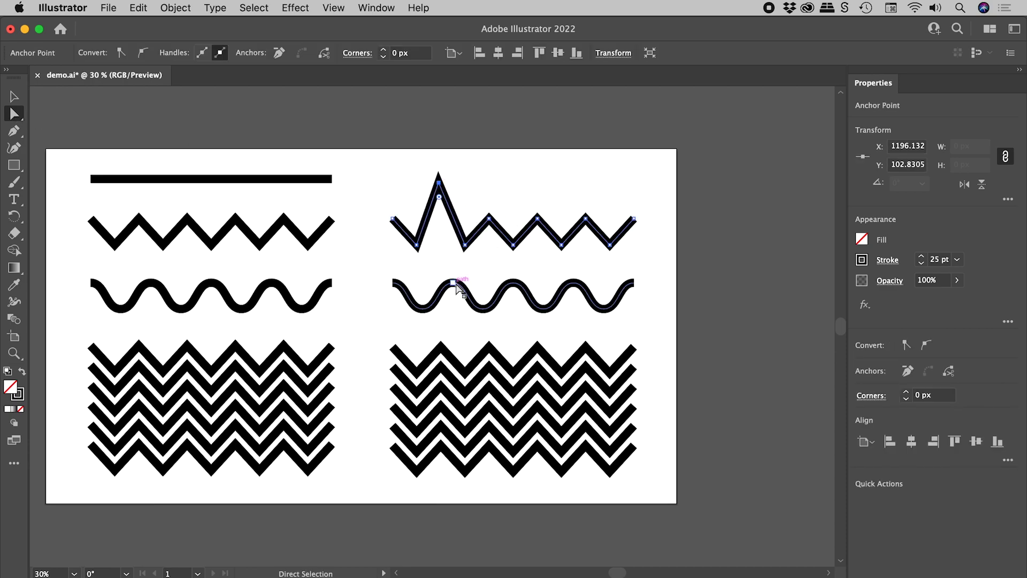
{"action": "left_click_drag", "start_coordinate": [452, 282], "coordinate": [445, 258]}
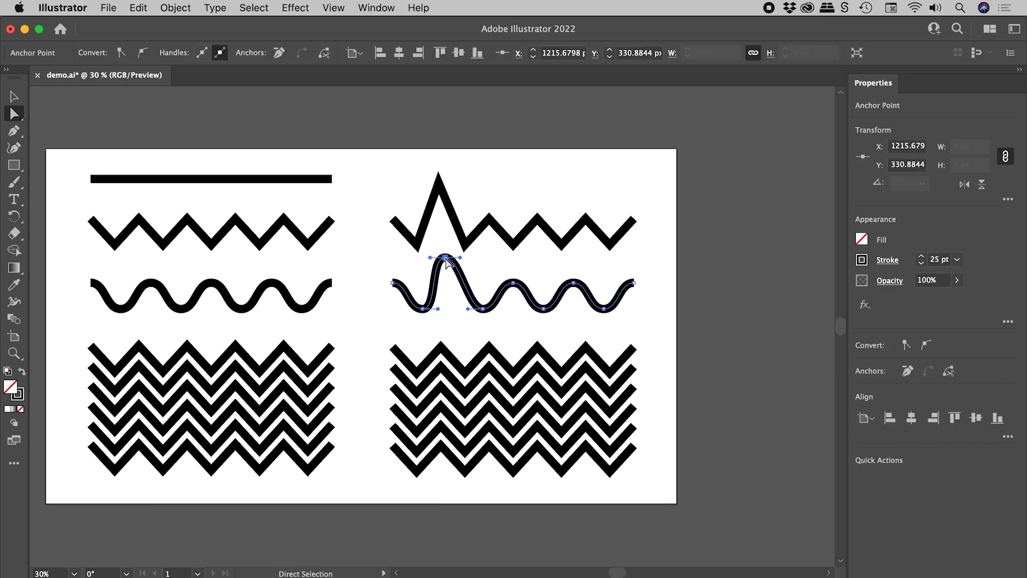
{"action": "left_click_drag", "start_coordinate": [441, 345], "coordinate": [453, 333]}
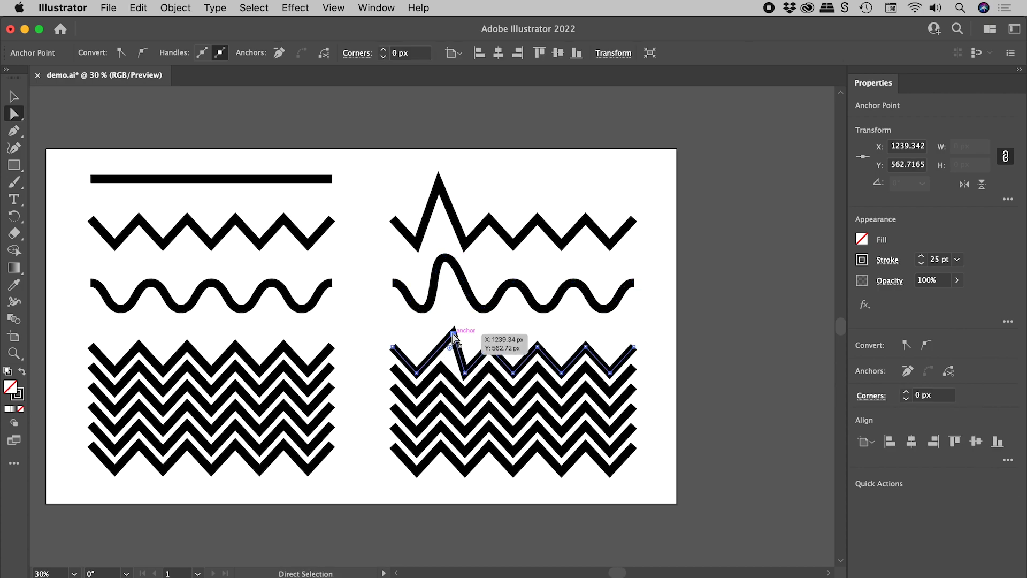
{"action": "left_click", "coordinate": [348, 142]}
{"action": "left_click", "coordinate": [20, 99]}
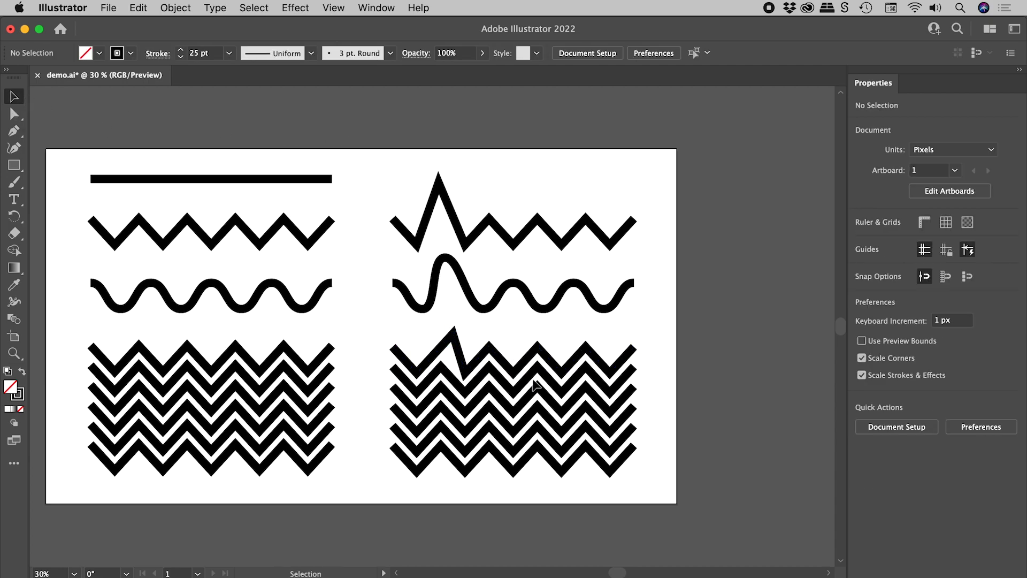
Nudge the zigzag stack right, ungroup it, and drag its bottom zigzag below the artboard.
{"action": "mouse_move", "coordinate": [518, 374]}
{"action": "left_mouse_down"}
{"action": "mouse_move", "coordinate": [561, 391]}
{"action": "mouse_move", "coordinate": [557, 402]}
{"action": "mouse_move", "coordinate": [538, 377]}
{"action": "left_mouse_up"}
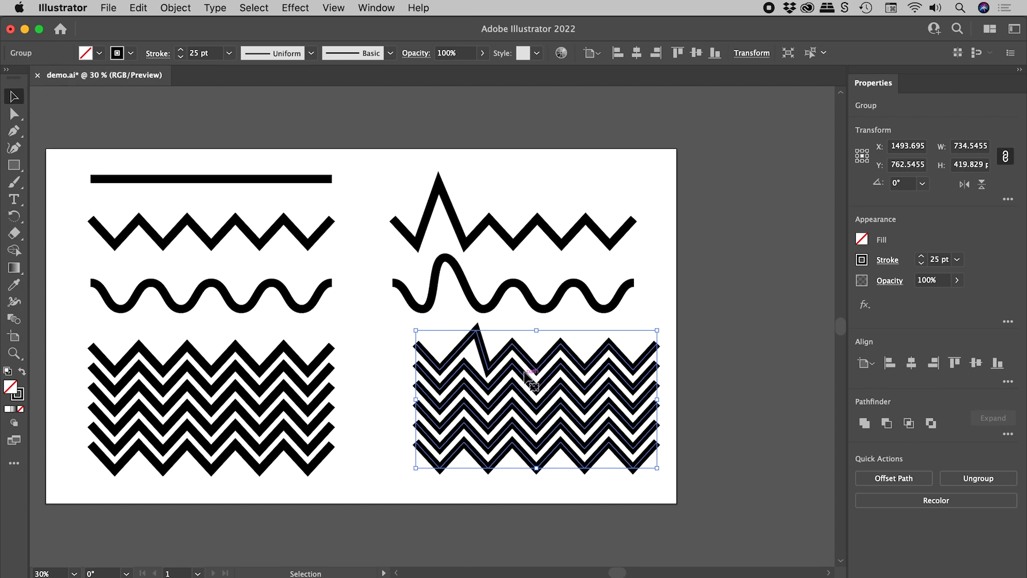
{"action": "right_click", "coordinate": [513, 351]}
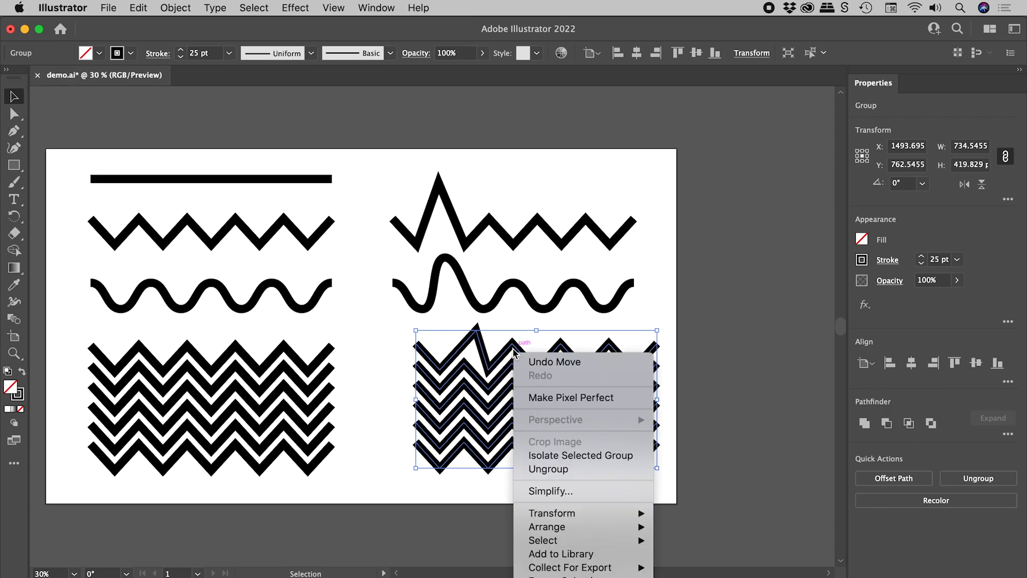
{"action": "left_click", "coordinate": [548, 468]}
{"action": "left_click", "coordinate": [637, 426]}
{"action": "left_click_drag", "start_coordinate": [652, 419], "coordinate": [623, 461]}
{"action": "left_click", "coordinate": [661, 436]}
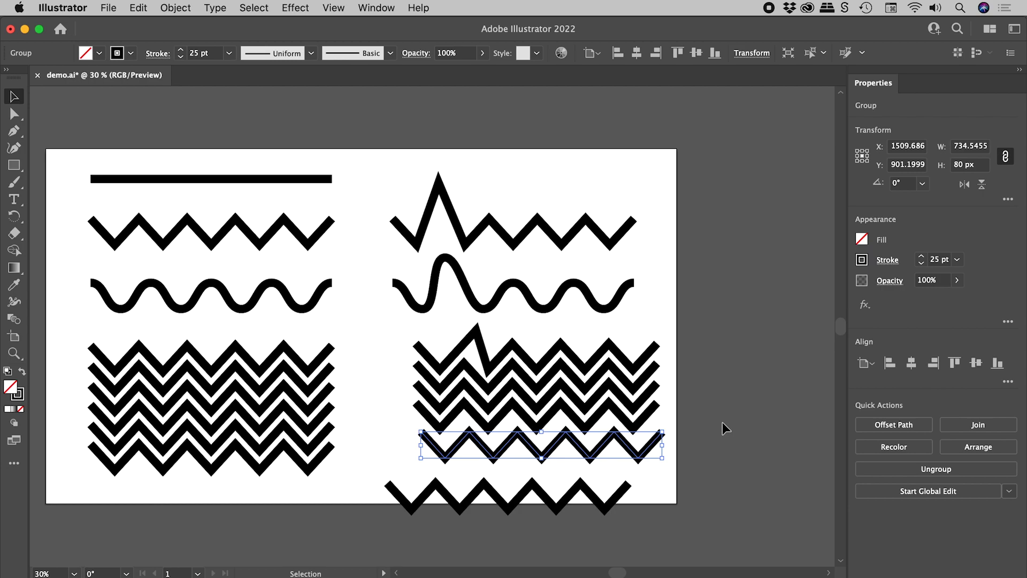